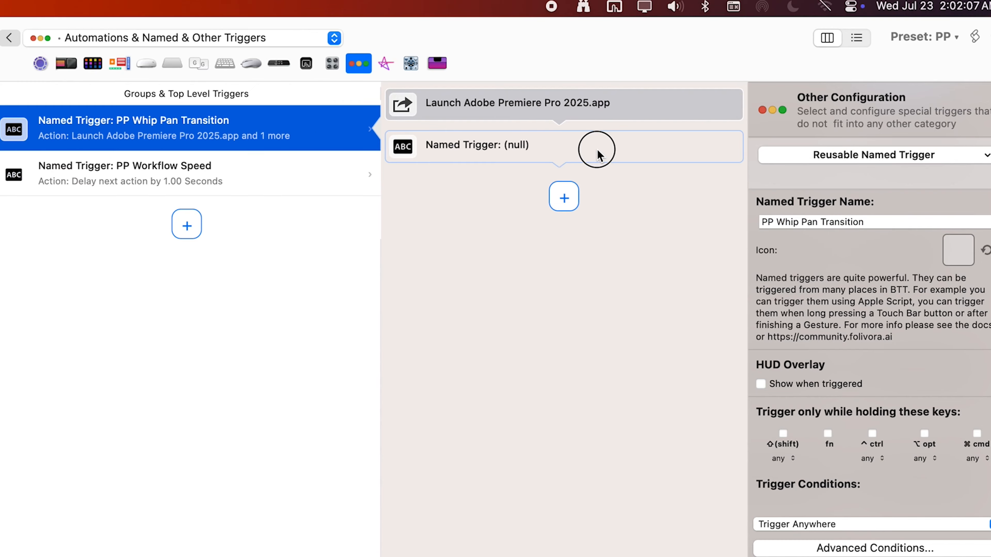
{"action": "left_click", "coordinate": [598, 147]}
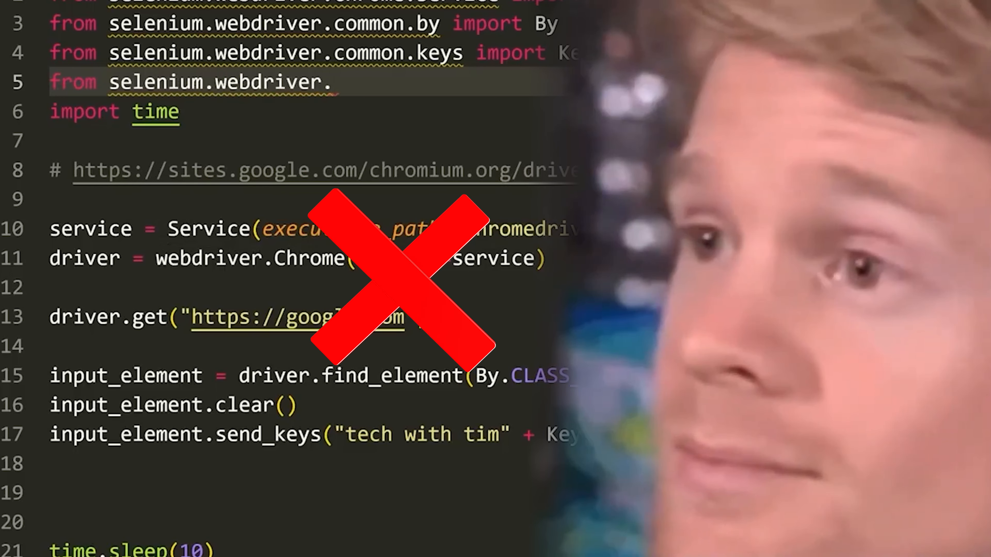
{"action": "type", "text": "s"}
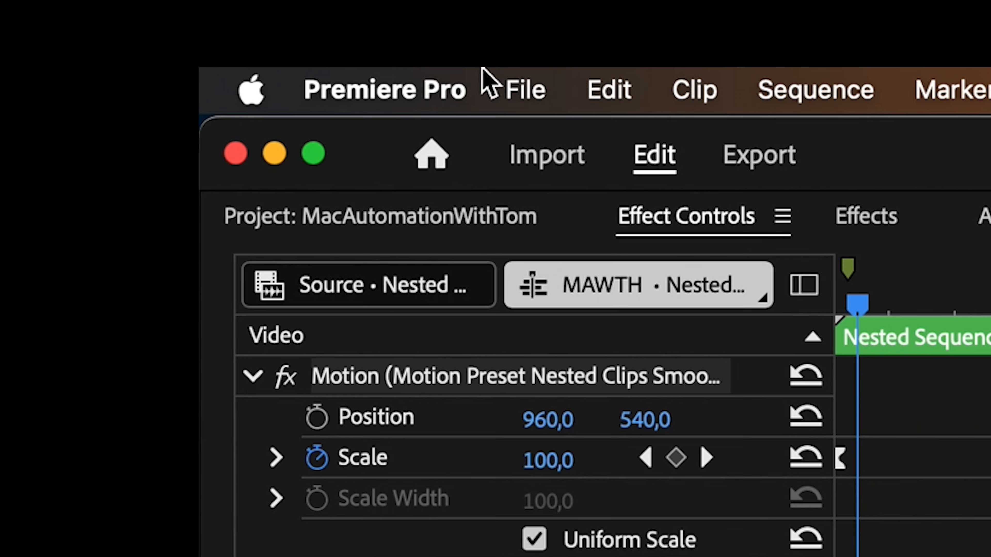
Open the keyboard shortcut settings of Premiere Pro.
{"action": "left_click", "coordinate": [417, 78]}
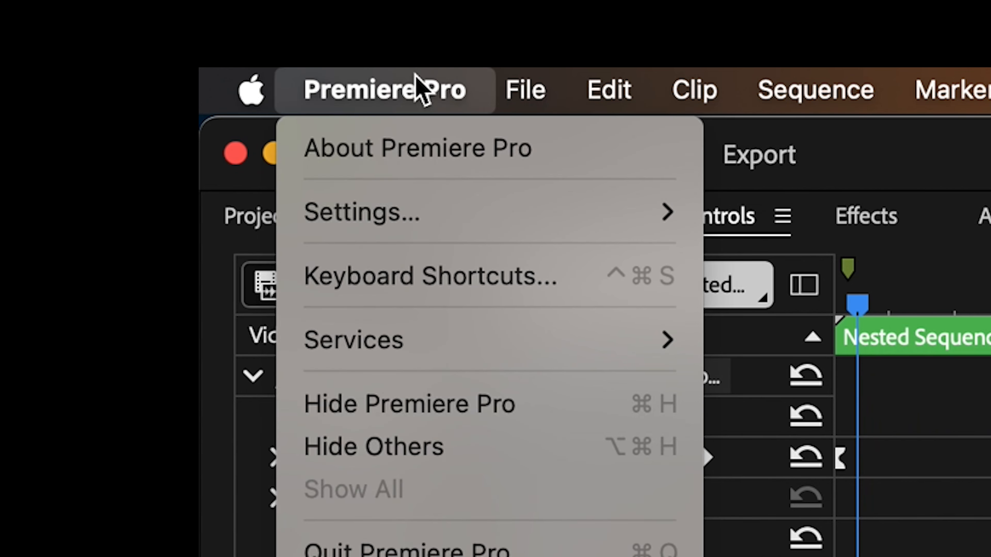
{"action": "left_click", "coordinate": [500, 290]}
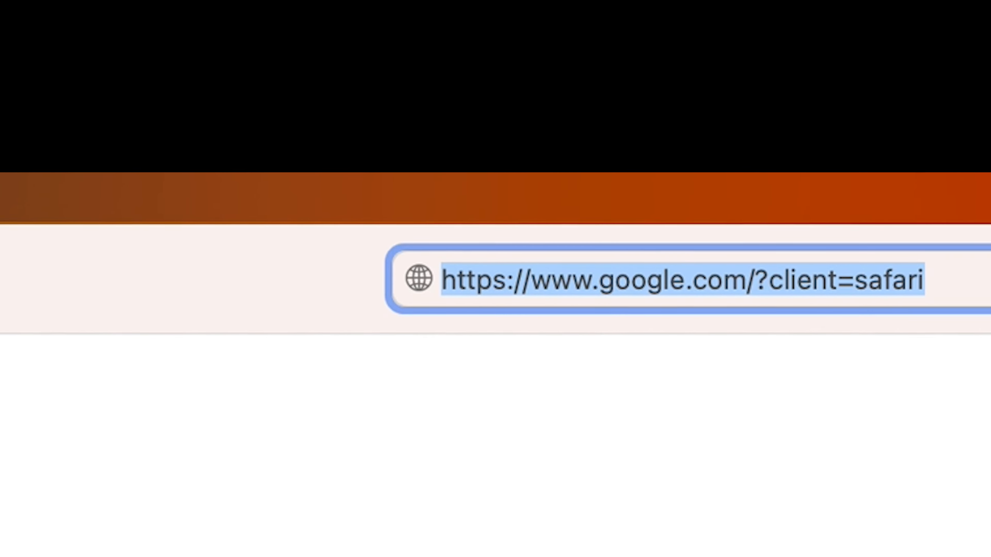
Go to the website folivora.ai in the web browser.
{"action": "type", "text": "folivora.ai"}
{"action": "key", "text": "Return"}
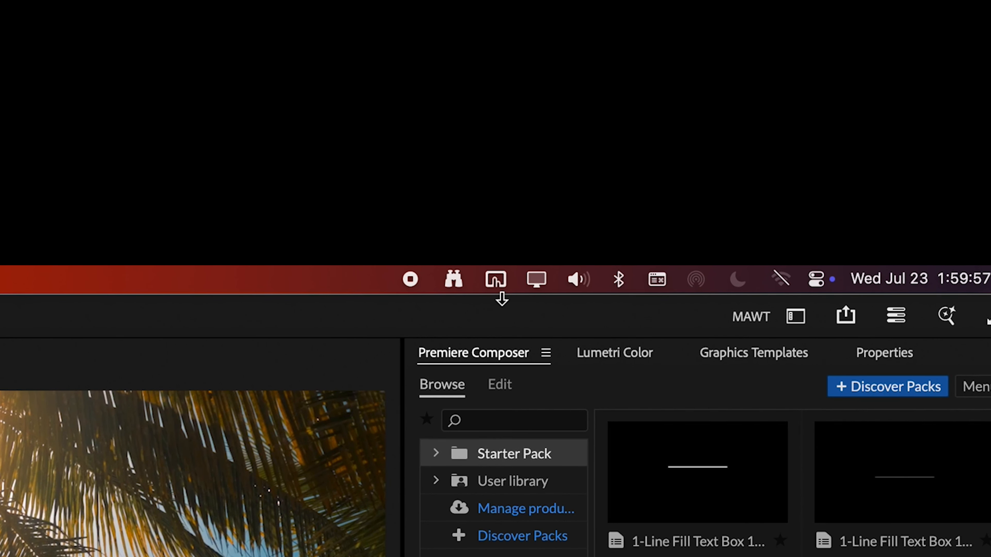
Switch to the BetterTouchTool configuration and add a new trigger under Automations & Named & Other Triggers.
{"action": "left_click", "coordinate": [496, 279]}
{"action": "left_click", "coordinate": [514, 320]}
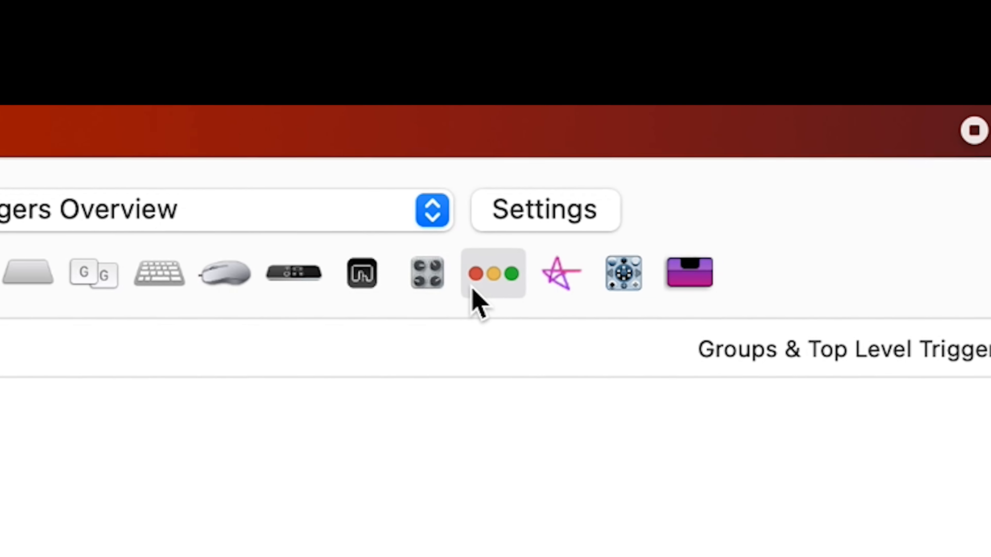
{"action": "left_click", "coordinate": [474, 289]}
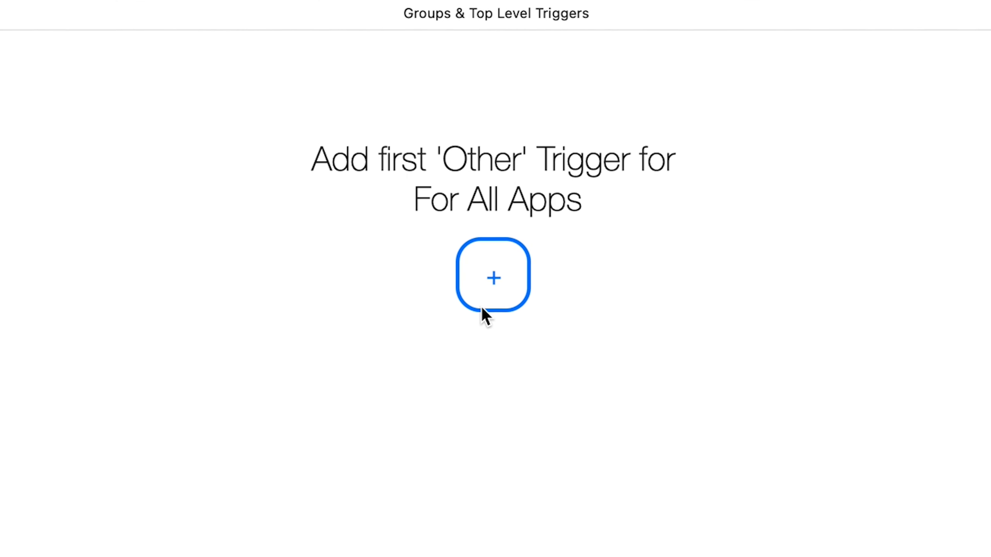
{"action": "left_click", "coordinate": [482, 308]}
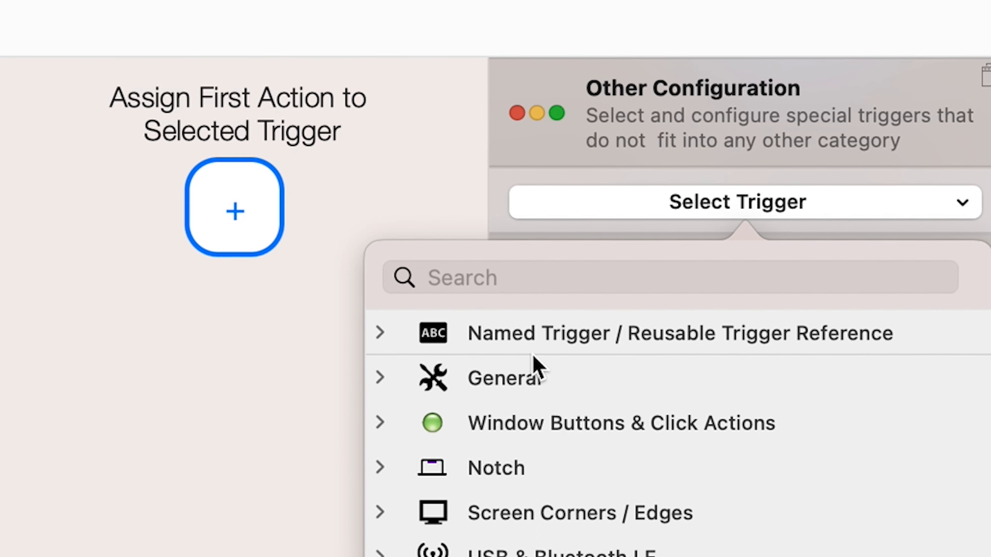
Set the new trigger's type to Reusable Named Trigger and name it PP Auto-Nest.
{"action": "left_click", "coordinate": [913, 207]}
{"action": "left_click", "coordinate": [912, 236]}
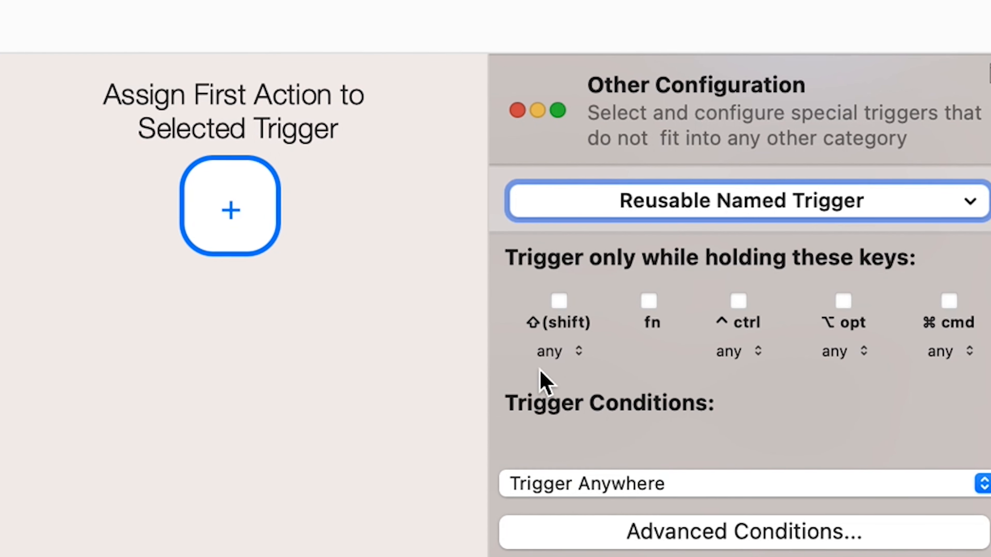
{"action": "left_click", "coordinate": [565, 336]}
{"action": "type", "text": "PP Auto-Nes"}
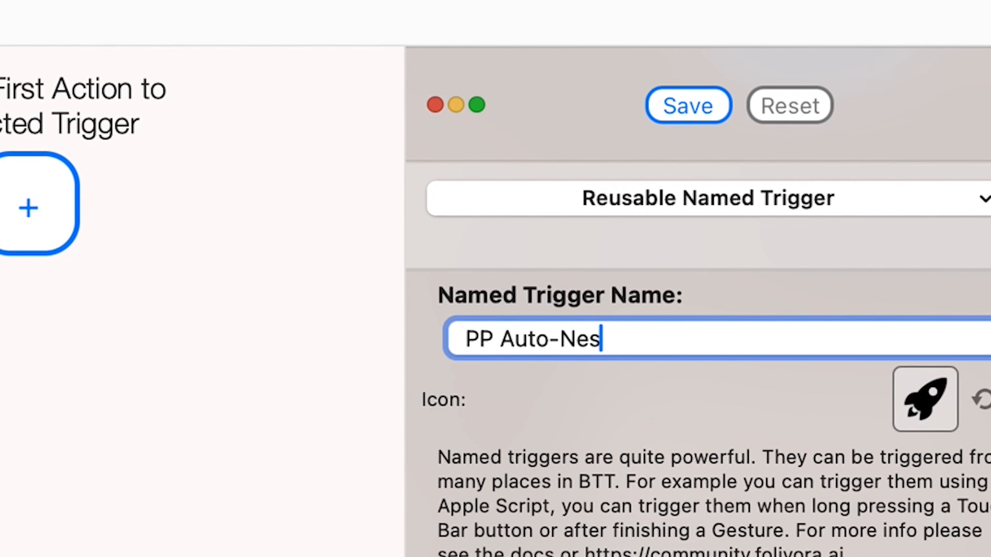
{"action": "type", "text": "t"}
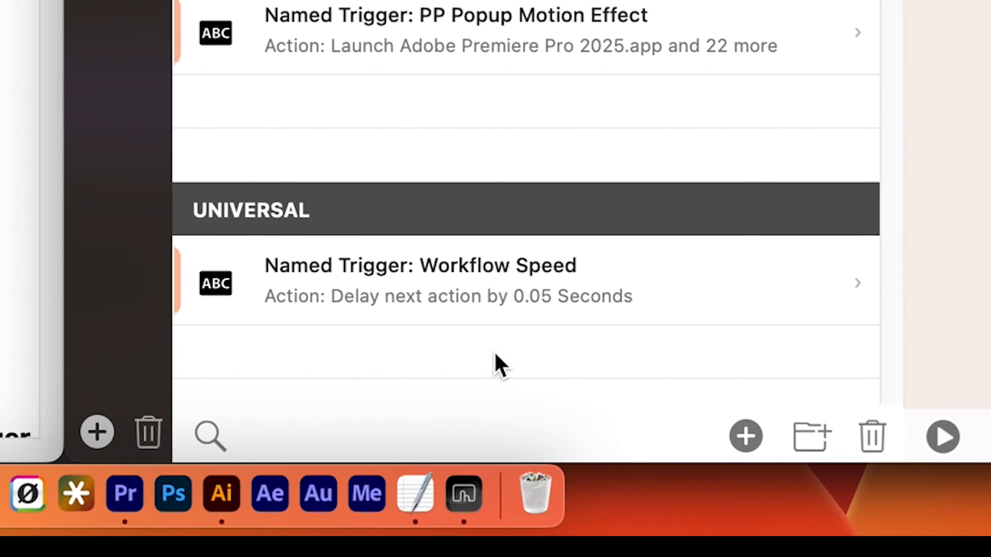
Open the delay action of the Workflow Speed named trigger and its duration for editing.
{"action": "left_click", "coordinate": [513, 307]}
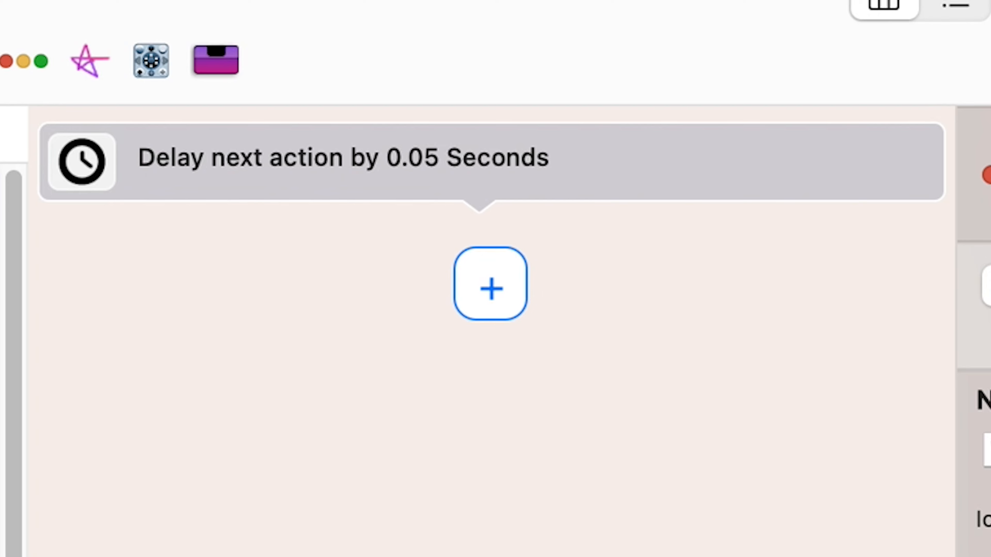
{"action": "left_click", "coordinate": [770, 189]}
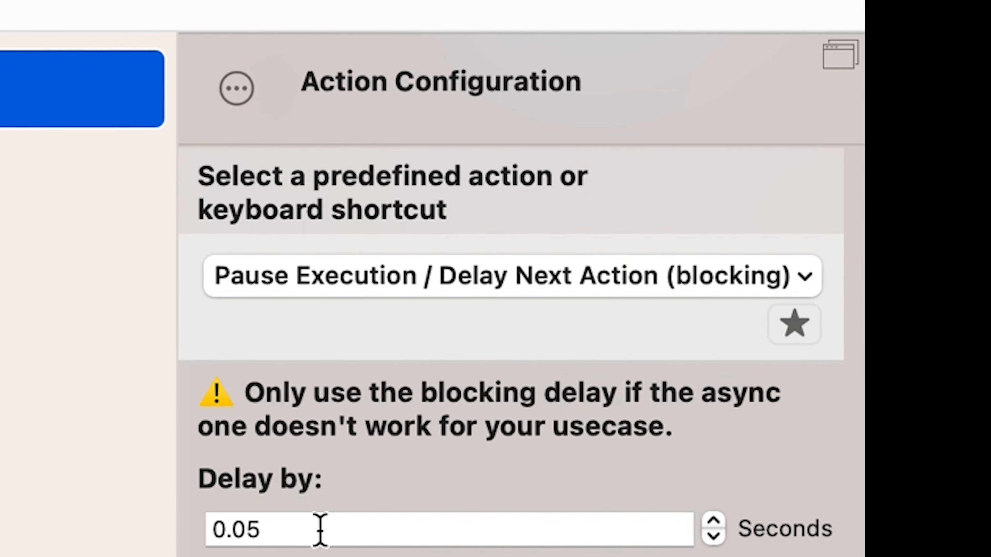
{"action": "left_click", "coordinate": [320, 530]}
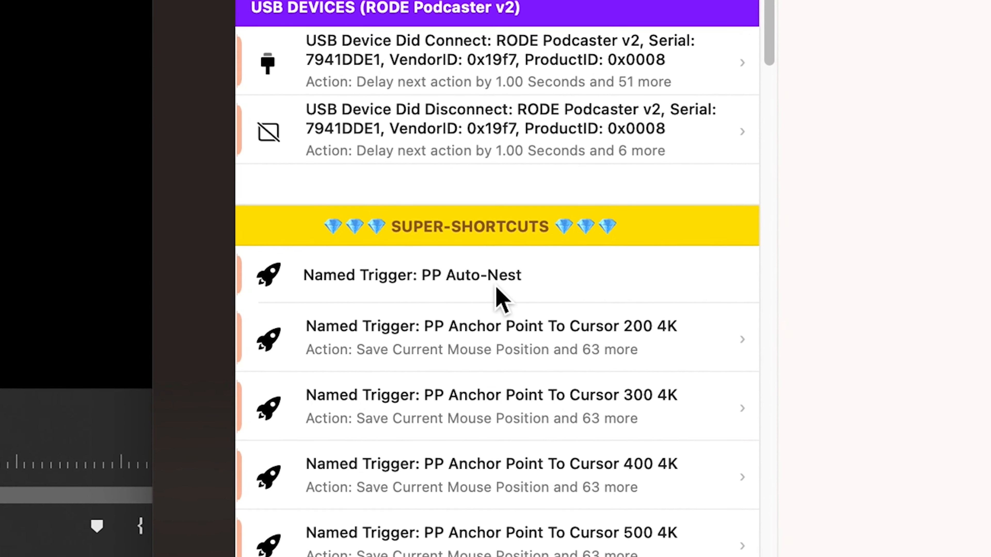
Add a first action to the PP Auto-Nest trigger that sends the keyboard shortcut Shift+V.
{"action": "left_click", "coordinate": [497, 285]}
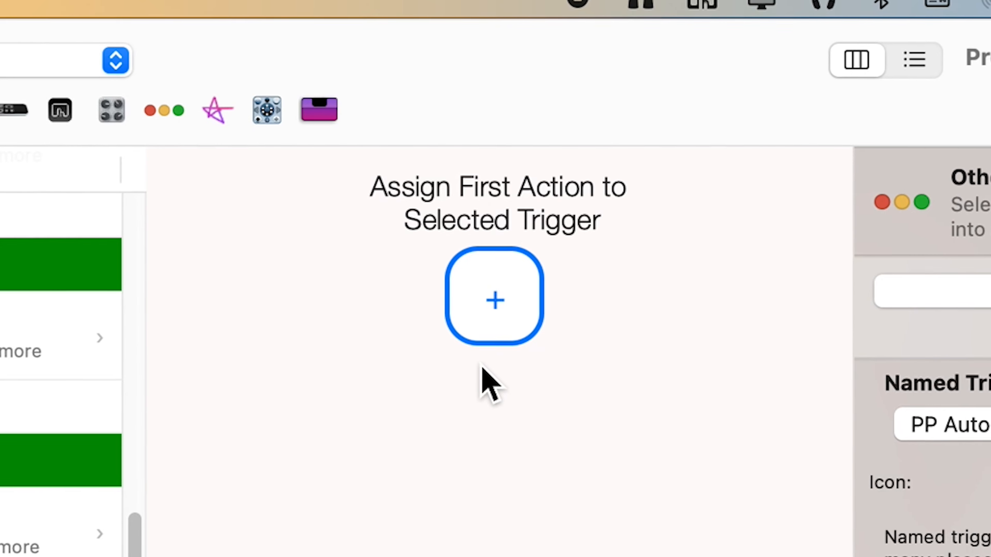
{"action": "left_click", "coordinate": [485, 305]}
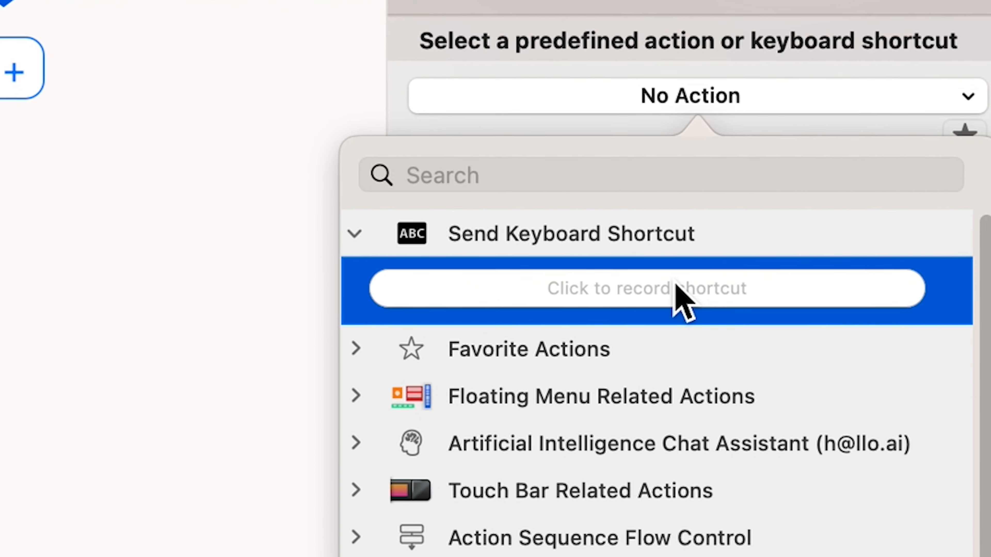
{"action": "left_click", "coordinate": [676, 288]}
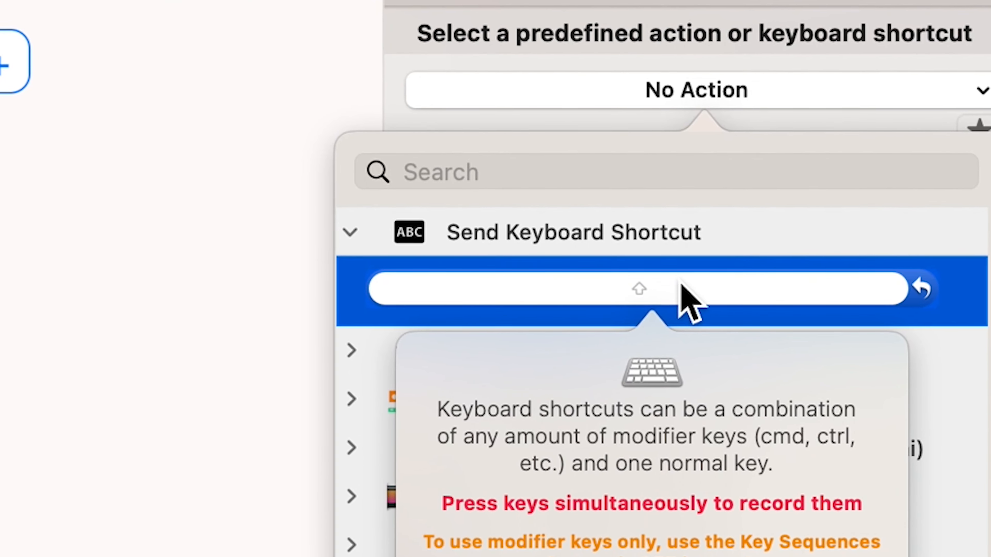
{"action": "key", "text": "shift+v"}
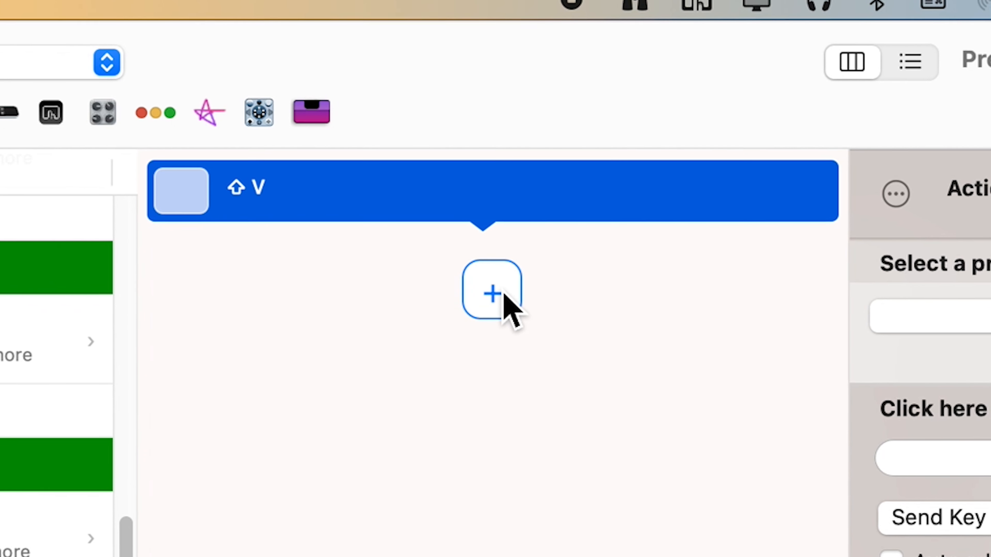
Add a Trigger Named Trigger (Configured in Other Tab) action for Workflow Speed, and paste four more copies of it into the sequence.
{"action": "left_click", "coordinate": [492, 291]}
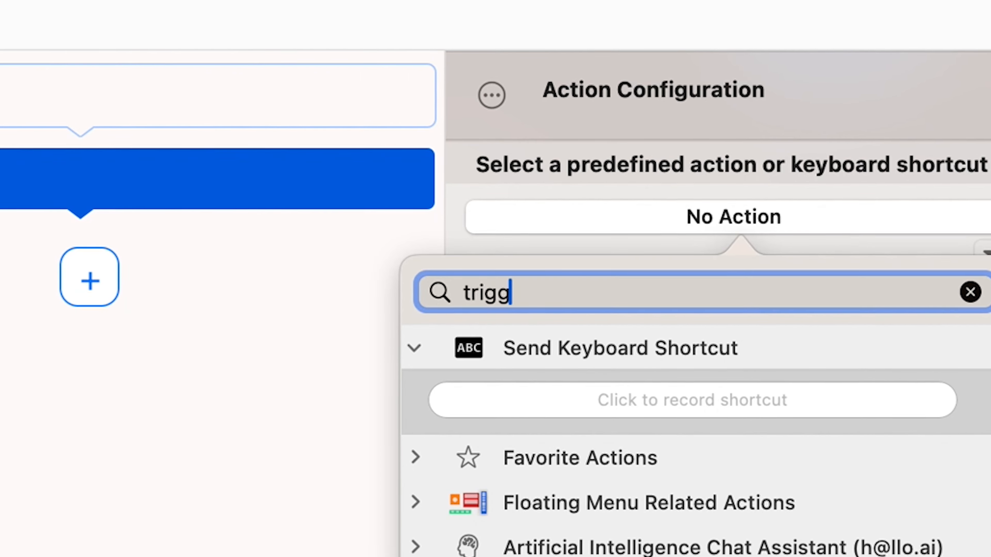
{"action": "type", "text": "er"}
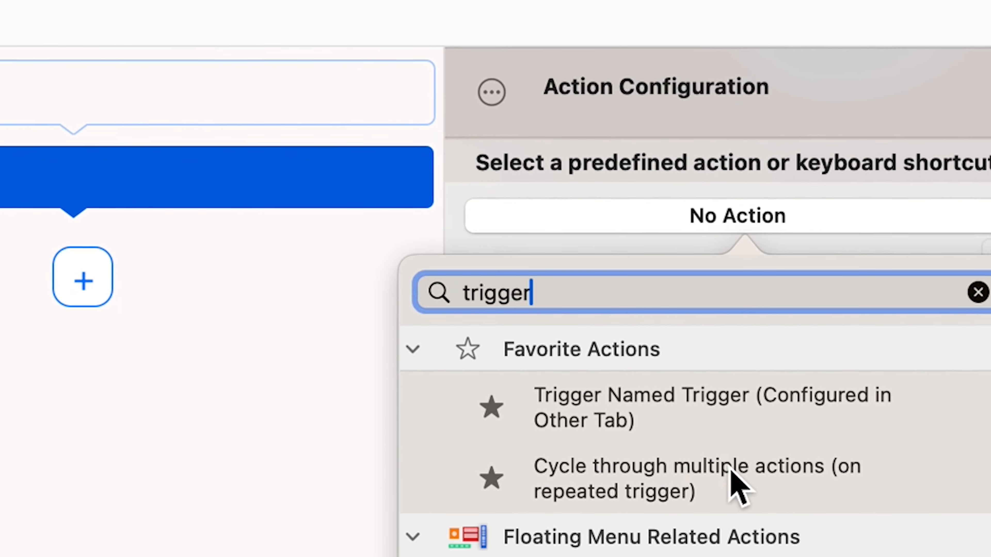
{"action": "left_click", "coordinate": [711, 422]}
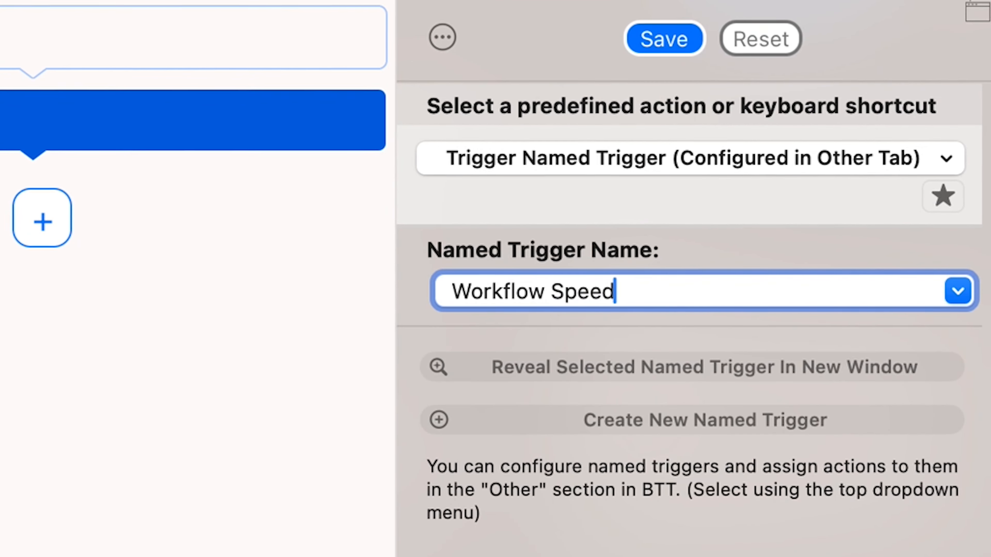
{"action": "key", "text": "Return"}
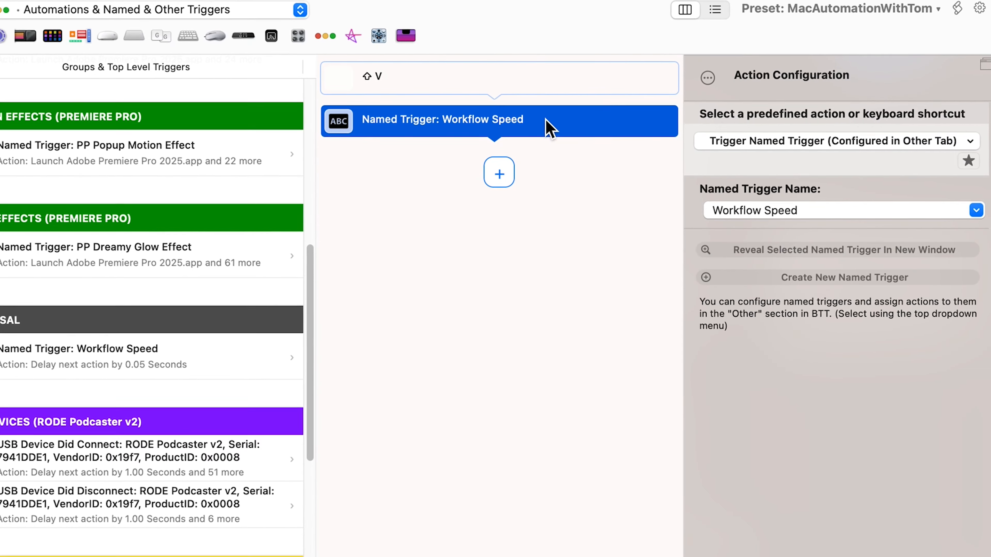
{"action": "key", "text": "super+v"}
{"action": "key", "text": "super+v"}
Insert an action that sends the keyboard shortcut N directly after the first Workflow Speed action.
{"action": "left_click", "coordinate": [550, 126]}
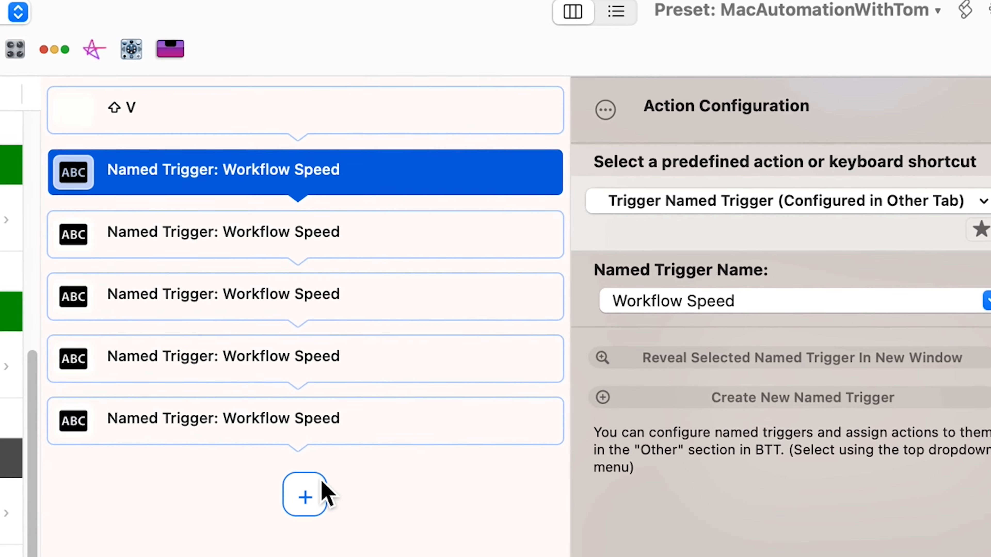
{"action": "left_click", "coordinate": [304, 500]}
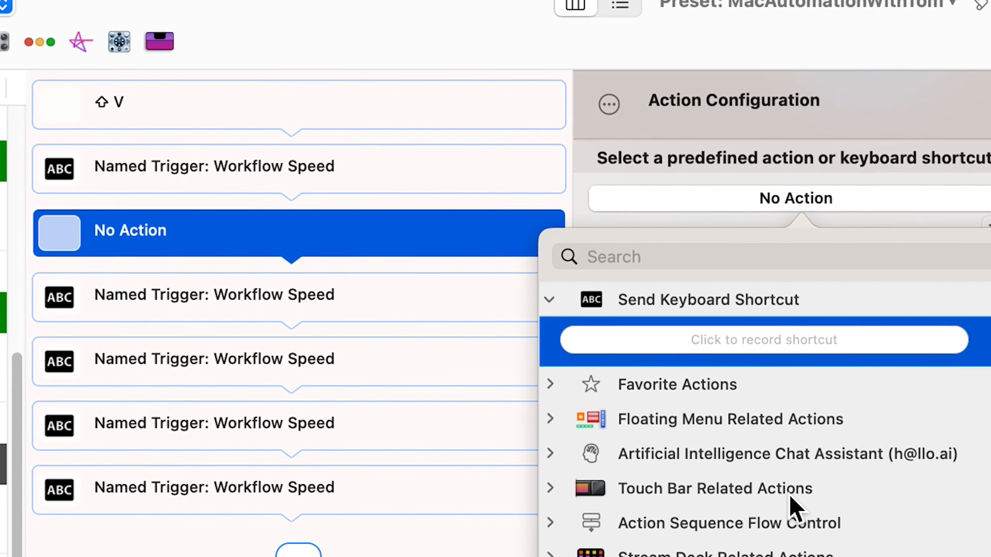
{"action": "left_click", "coordinate": [748, 344]}
{"action": "key", "text": "n"}
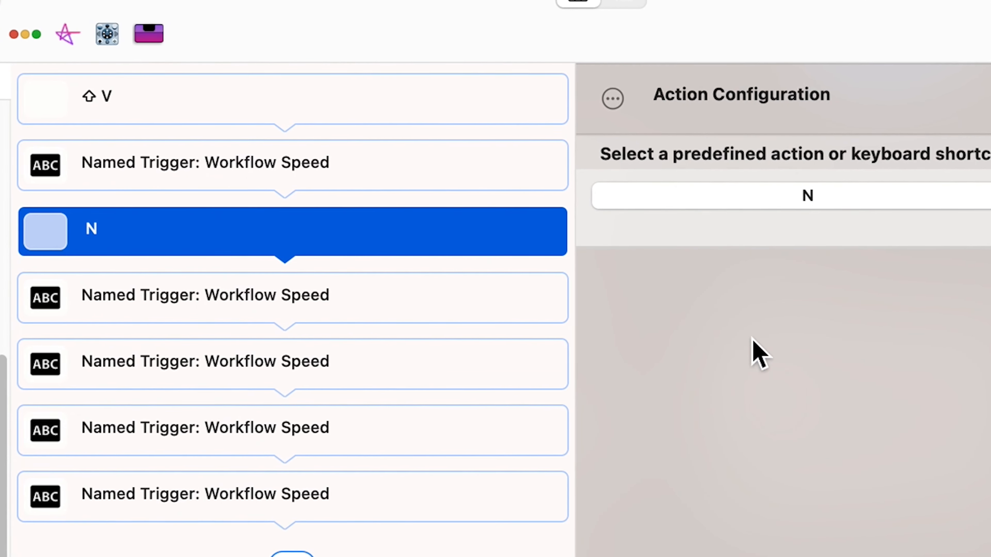
Insert an action that sends the Return shortcut directly after the second Workflow Speed action.
{"action": "left_click", "coordinate": [340, 324]}
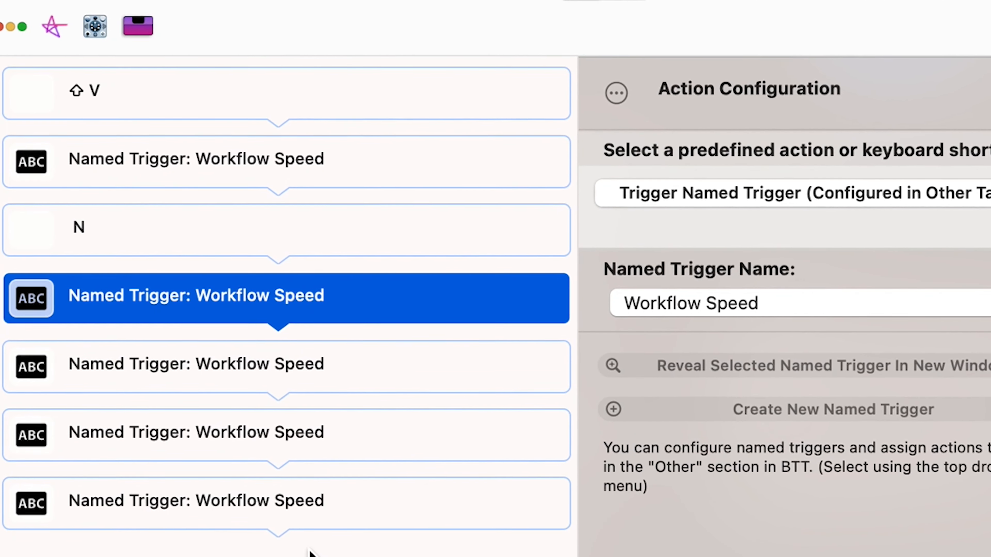
{"action": "left_click", "coordinate": [310, 556]}
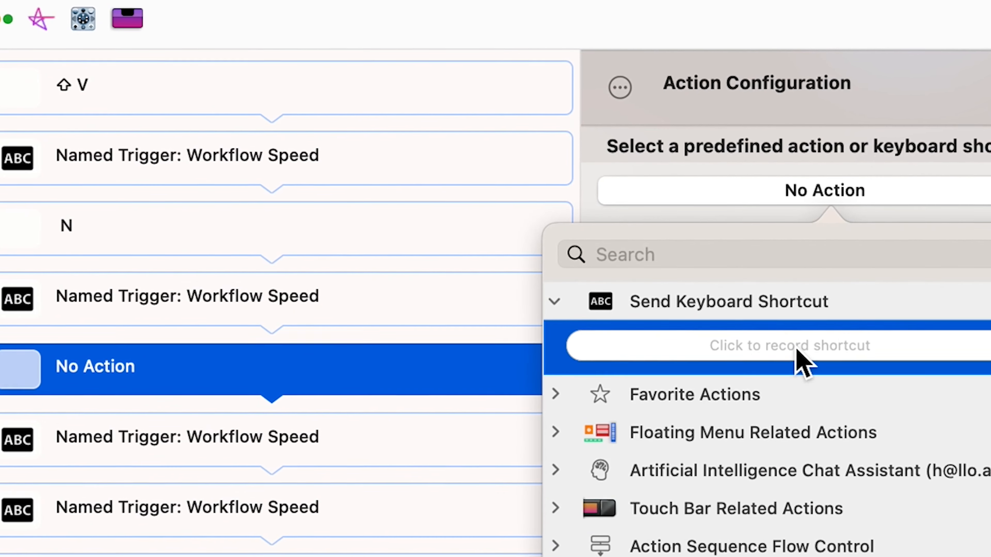
{"action": "left_click", "coordinate": [801, 359]}
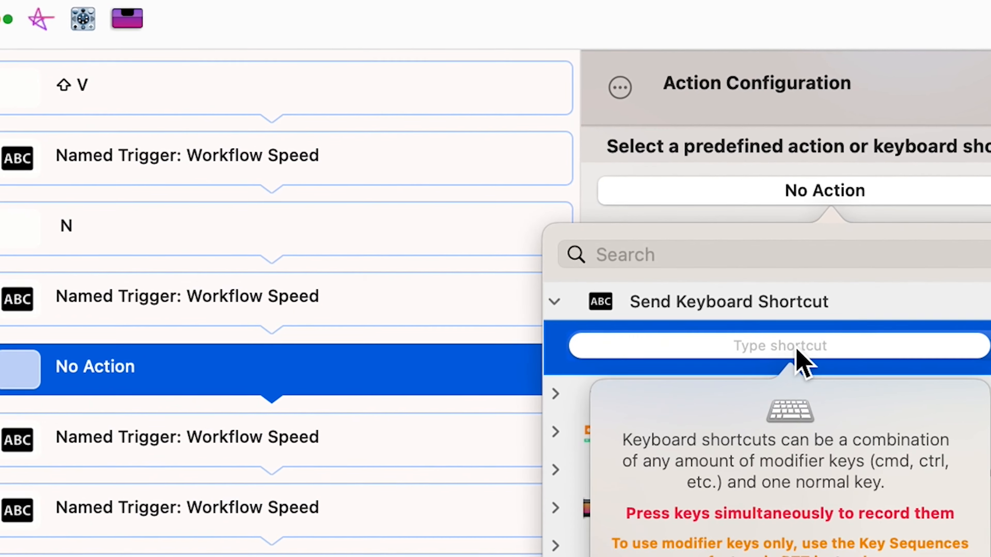
{"action": "key", "text": "Return"}
Insert a blocking Pause Execution / Delay Next Action of 0,2 seconds after the third Workflow Speed action.
{"action": "left_click", "coordinate": [414, 449]}
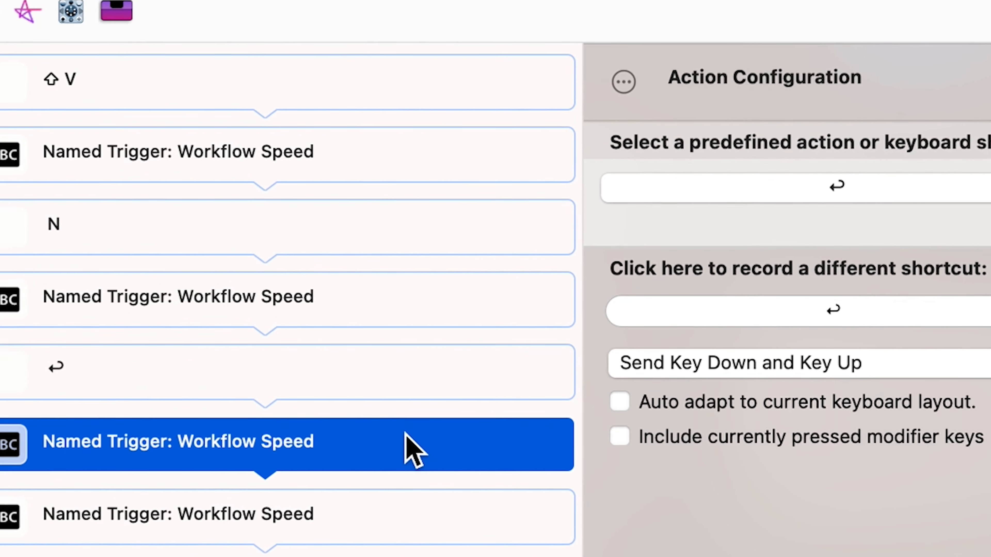
{"action": "left_click", "coordinate": [310, 556]}
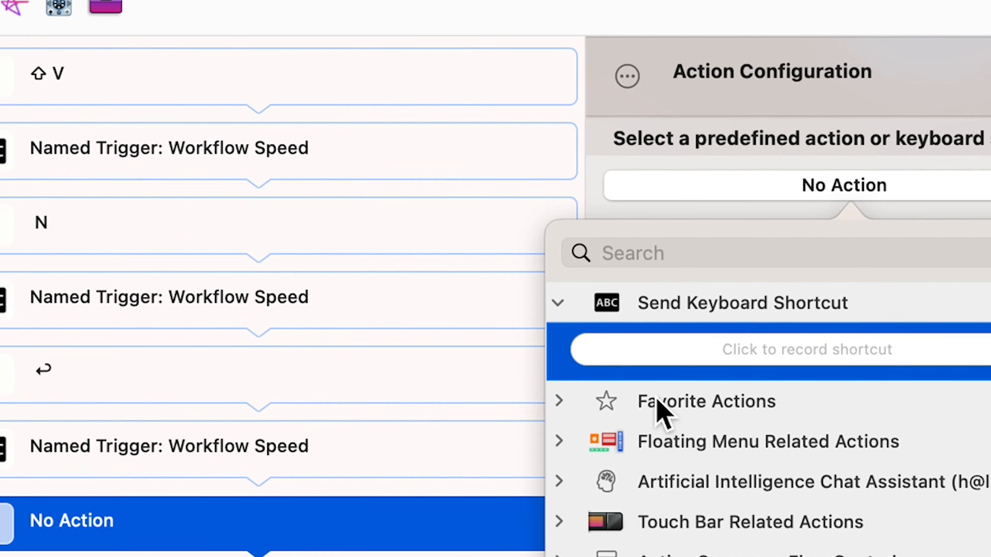
{"action": "left_click", "coordinate": [651, 255]}
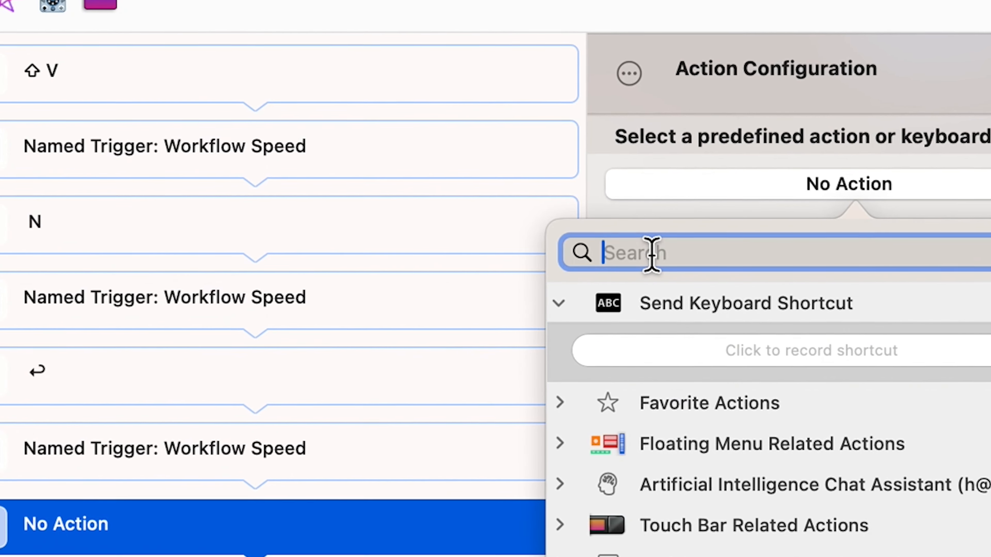
{"action": "type", "text": "de"}
{"action": "type", "text": "lay"}
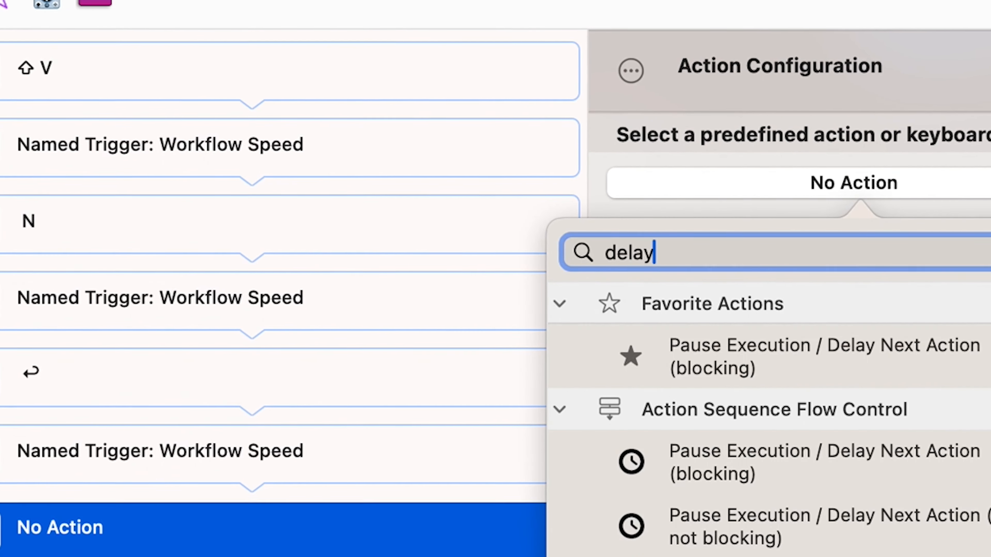
{"action": "left_click", "coordinate": [752, 486]}
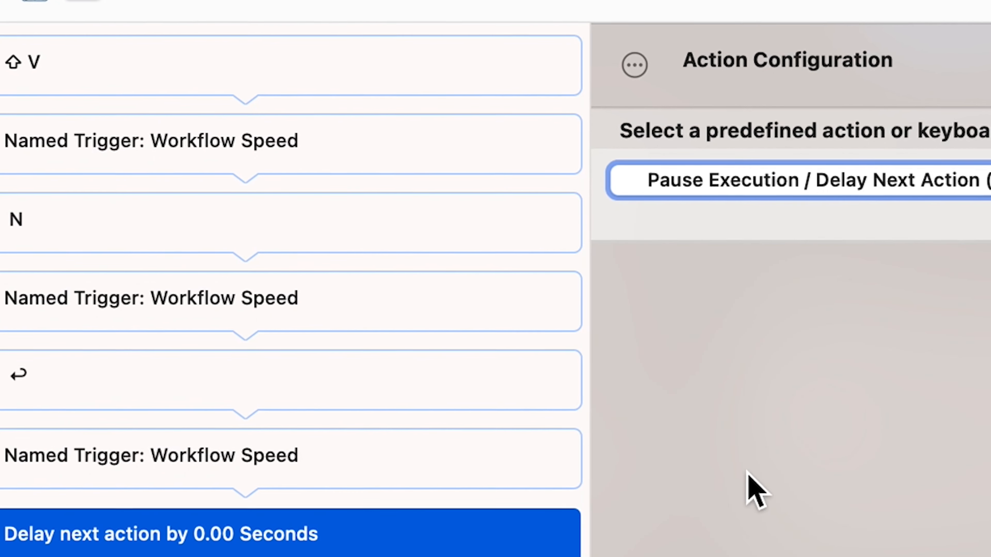
{"action": "left_click", "coordinate": [799, 378]}
{"action": "type", "text": "0,2"}
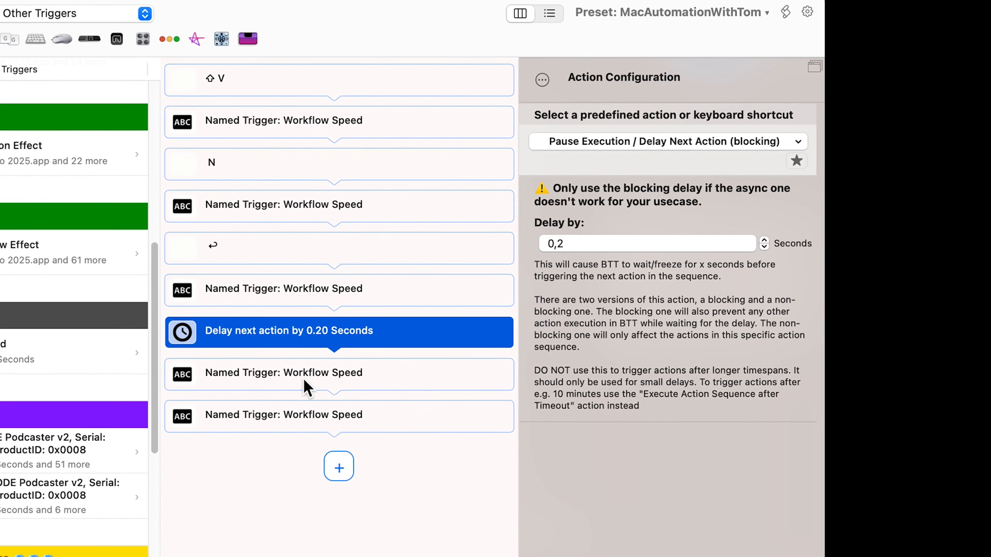
Insert a Show HUD Overlay action directly after the fourth Workflow Speed action and give it a ✅ emoji as its title.
{"action": "left_click", "coordinate": [304, 381]}
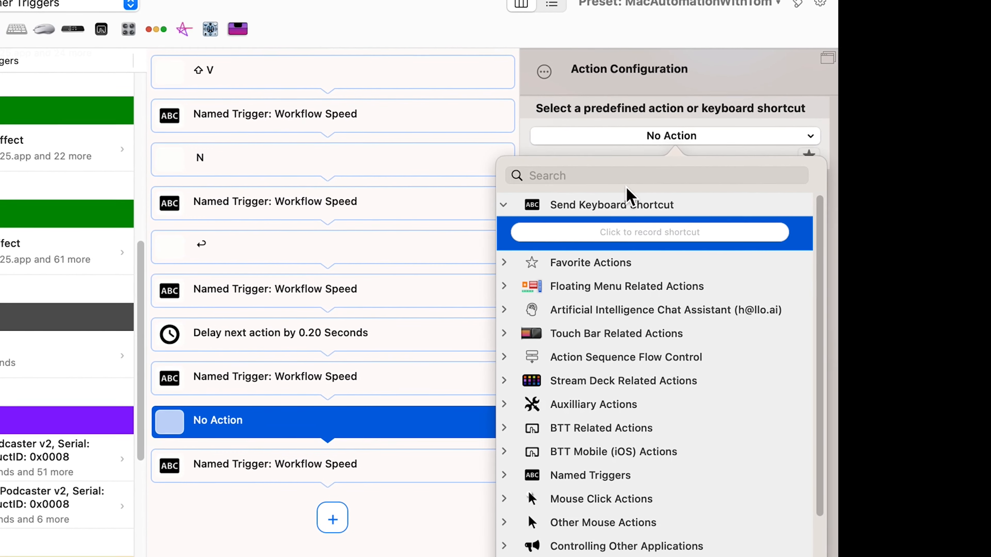
{"action": "type", "text": "hud"}
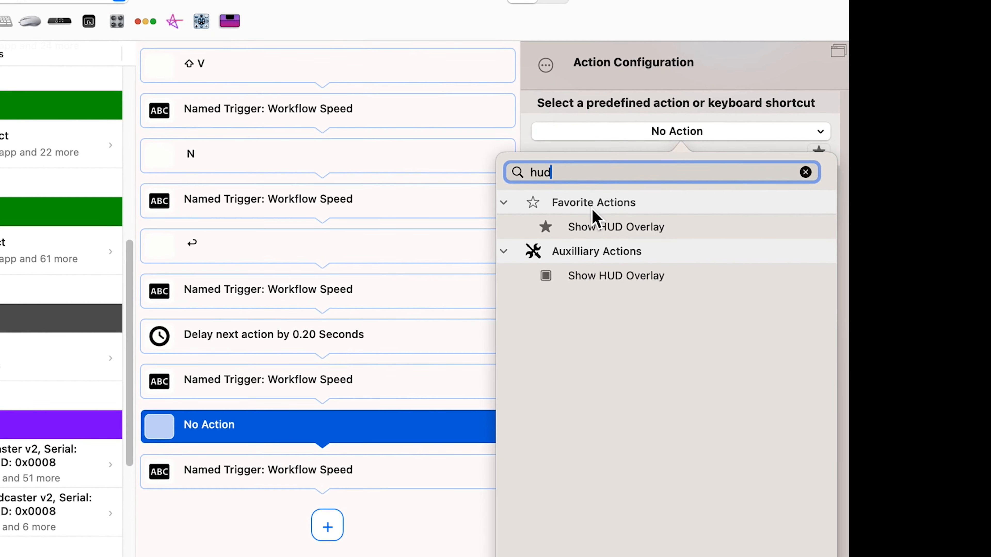
{"action": "left_click", "coordinate": [593, 220]}
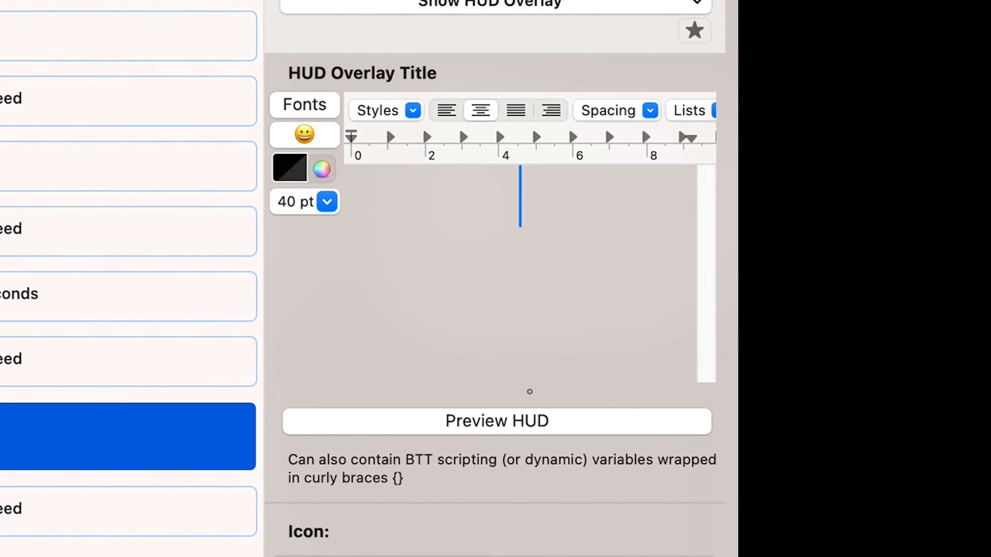
{"action": "key", "text": "ctrl+super+space"}
{"action": "left_click", "coordinate": [352, 347]}
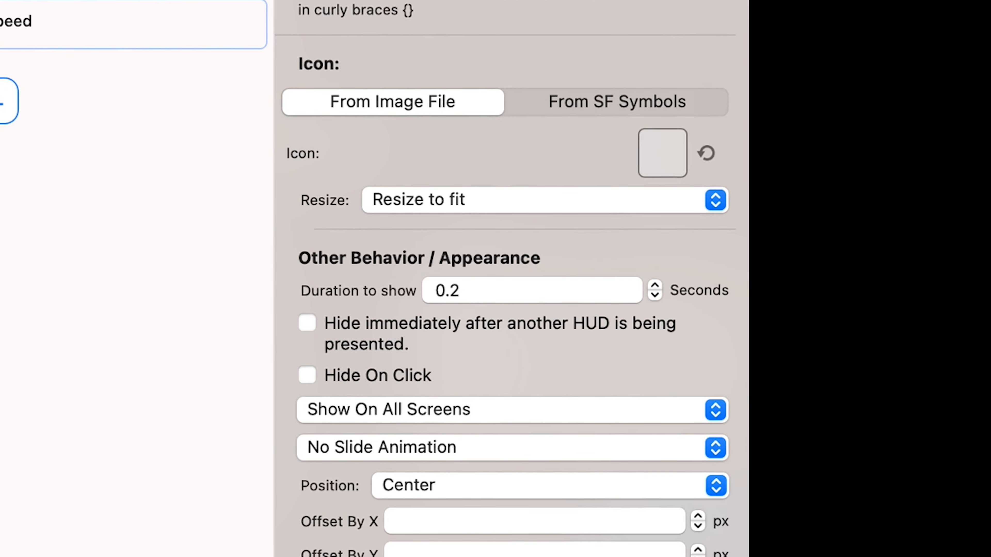
Set the HUD to Screen With Mouse, At Mouse Location, offset X 2 px and Y -5 px, Maximum Float On Top level, width 90 px.
{"action": "left_click", "coordinate": [519, 276]}
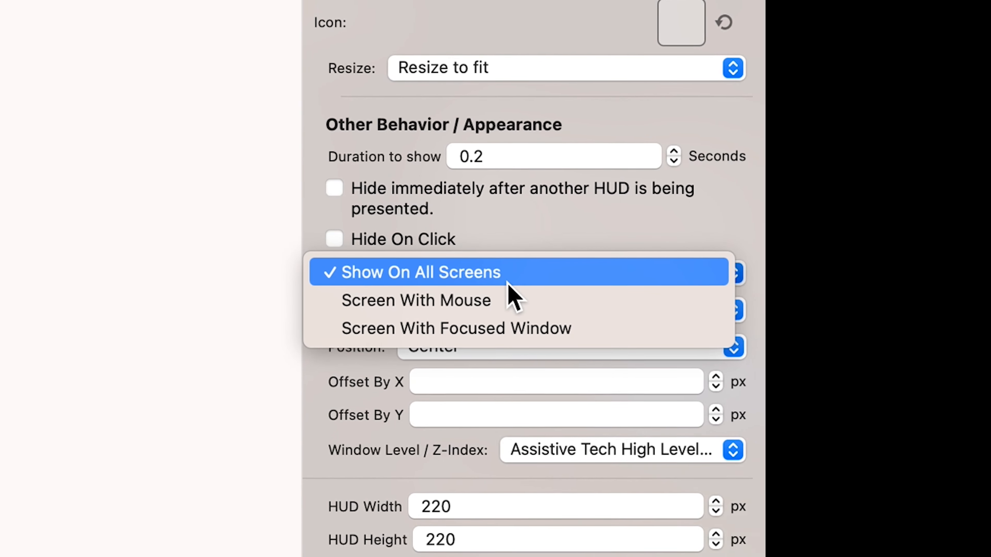
{"action": "left_click", "coordinate": [500, 301]}
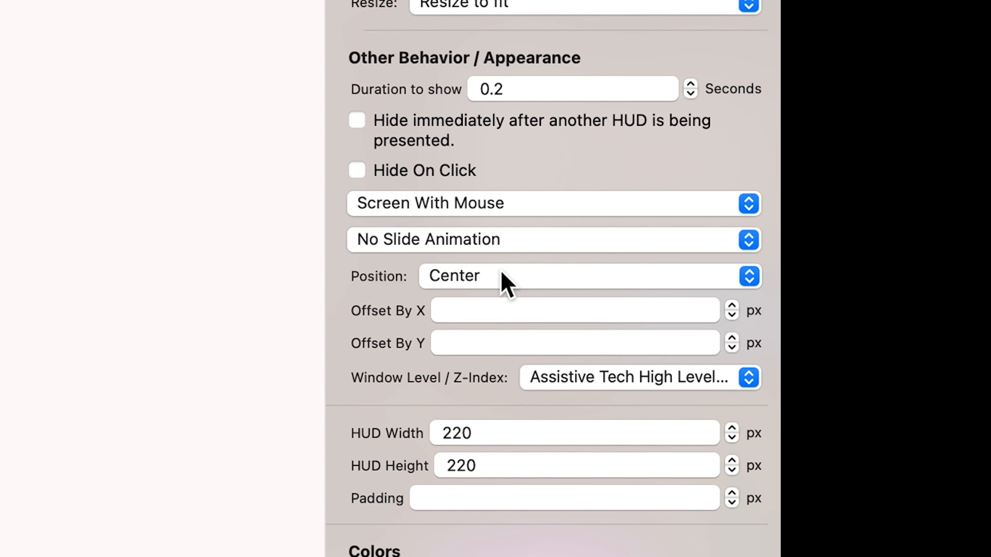
{"action": "left_click", "coordinate": [502, 274]}
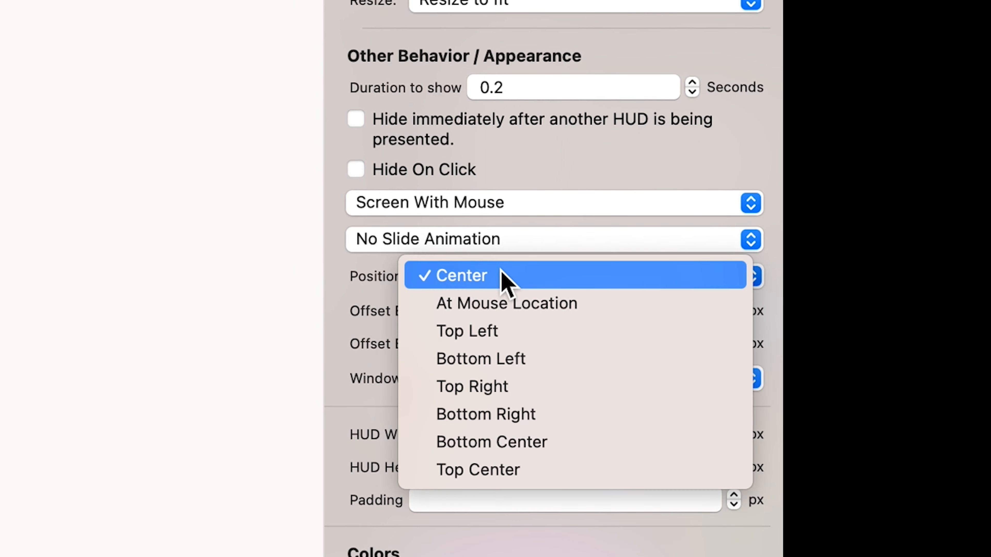
{"action": "left_click", "coordinate": [505, 303]}
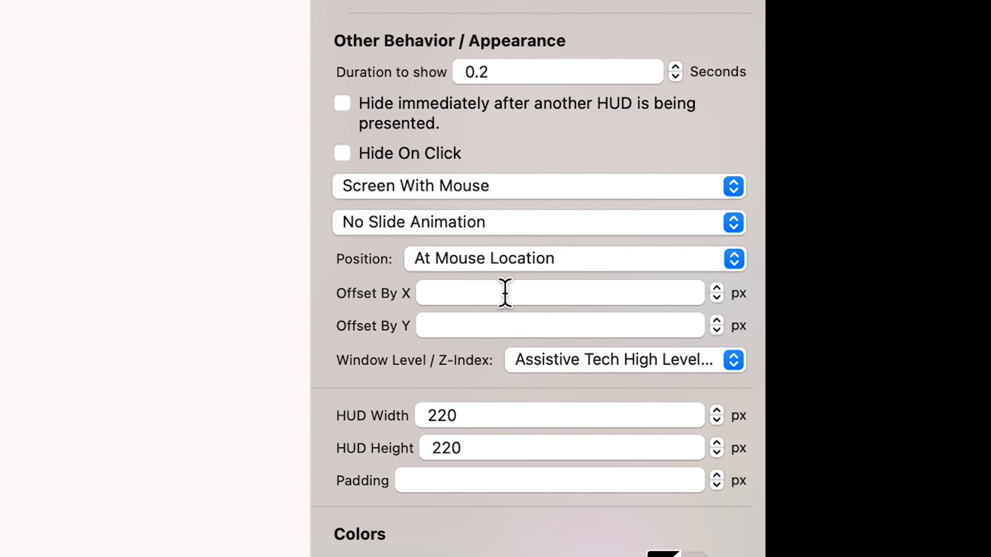
{"action": "left_click", "coordinate": [504, 293]}
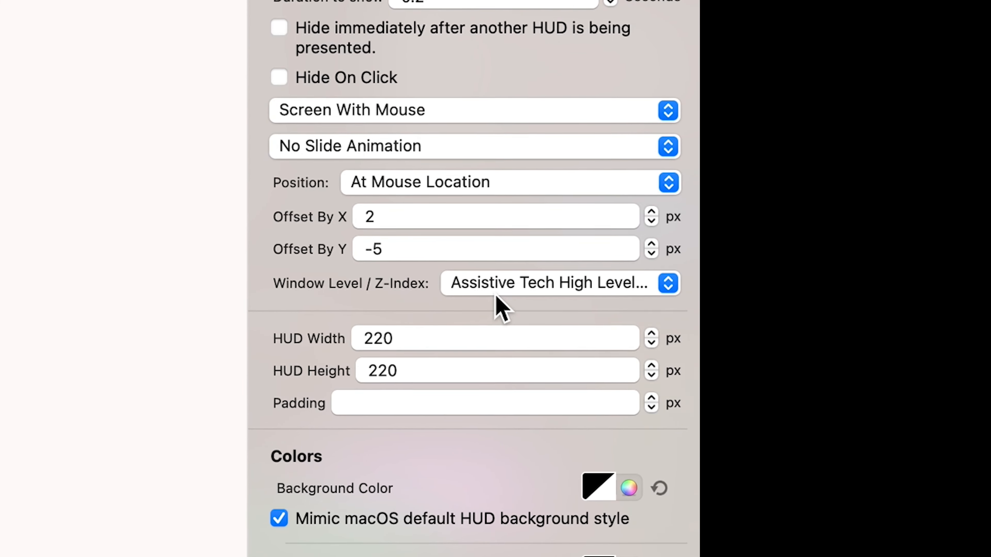
{"action": "left_click", "coordinate": [567, 373]}
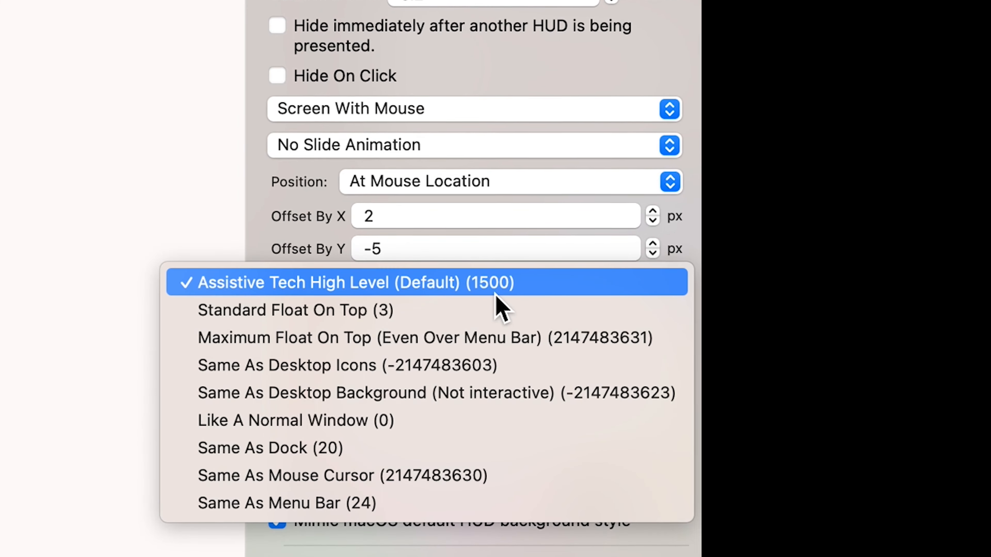
{"action": "left_click", "coordinate": [357, 348]}
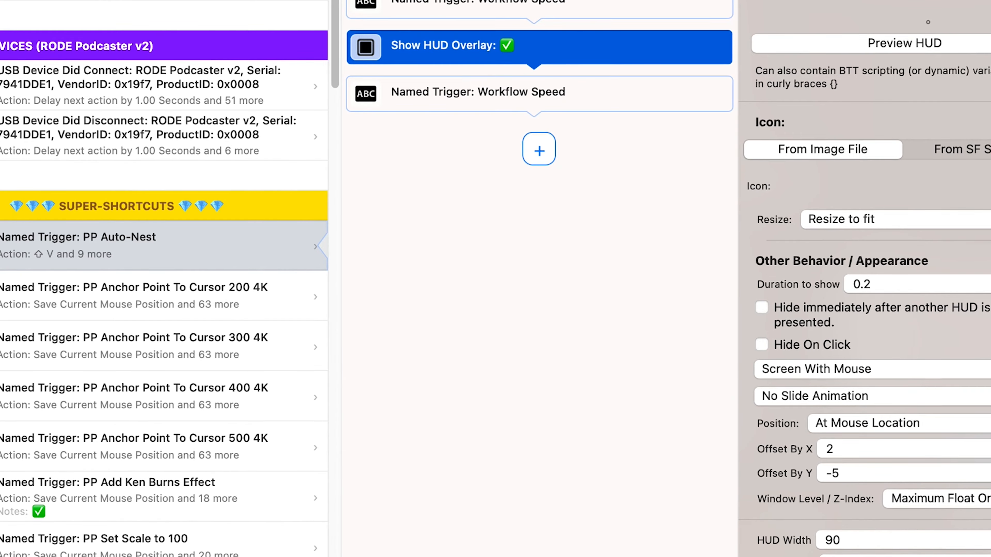
Make the HUD's color settings fully transparent by lowering their opacity to 0%.
{"action": "left_click", "coordinate": [733, 454]}
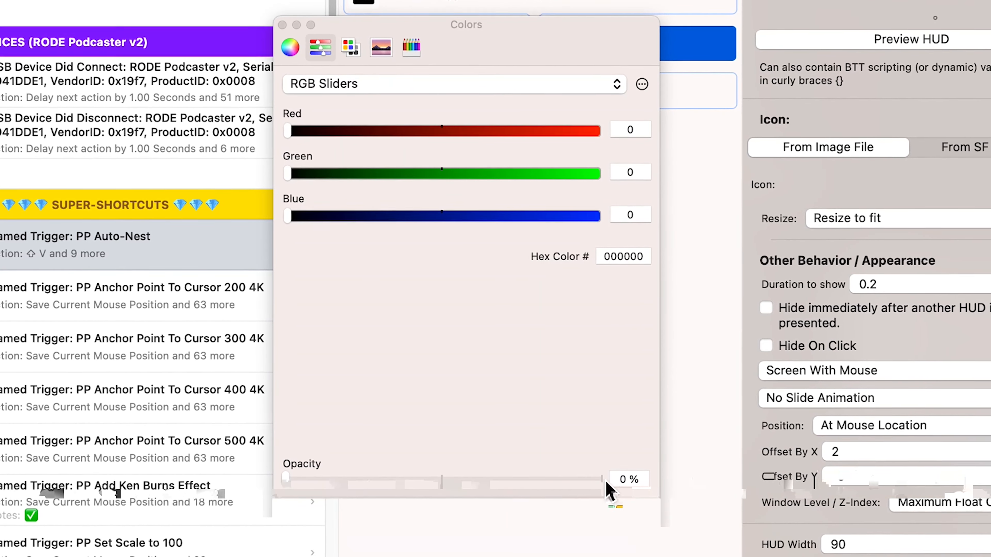
{"action": "left_click_drag", "start_coordinate": [603, 480], "coordinate": [281, 481]}
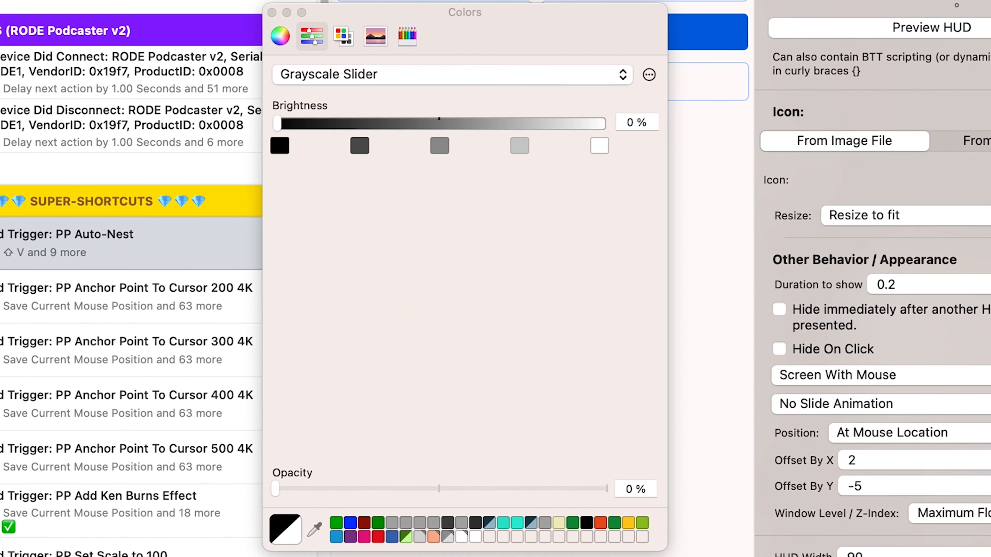
{"action": "left_click_drag", "start_coordinate": [539, 488], "coordinate": [99, 505]}
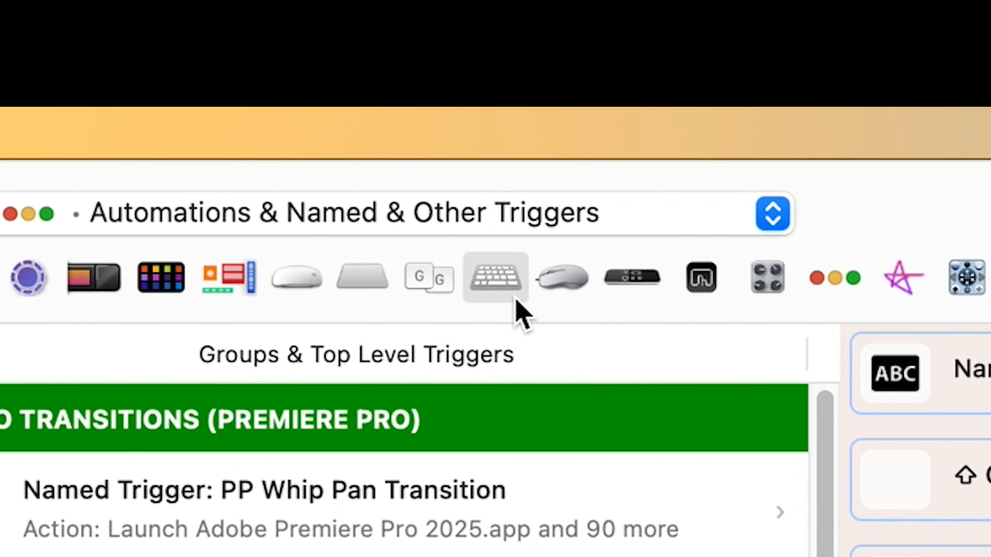
Create a keyboard shortcut trigger for S and assign it a Trigger Named Trigger (Configured in Other Tab) action that runs PP Auto-Nest.
{"action": "left_click", "coordinate": [516, 301]}
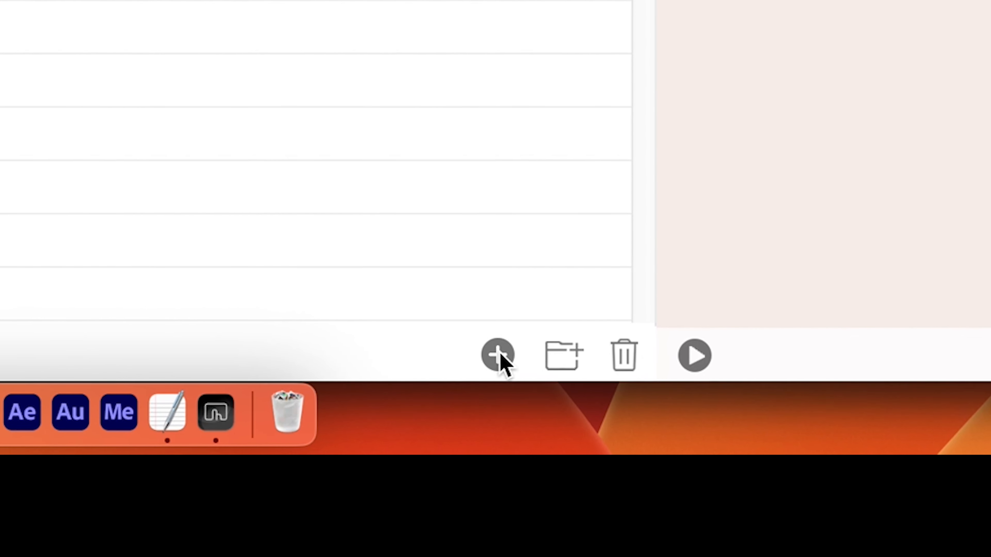
{"action": "left_click", "coordinate": [498, 357]}
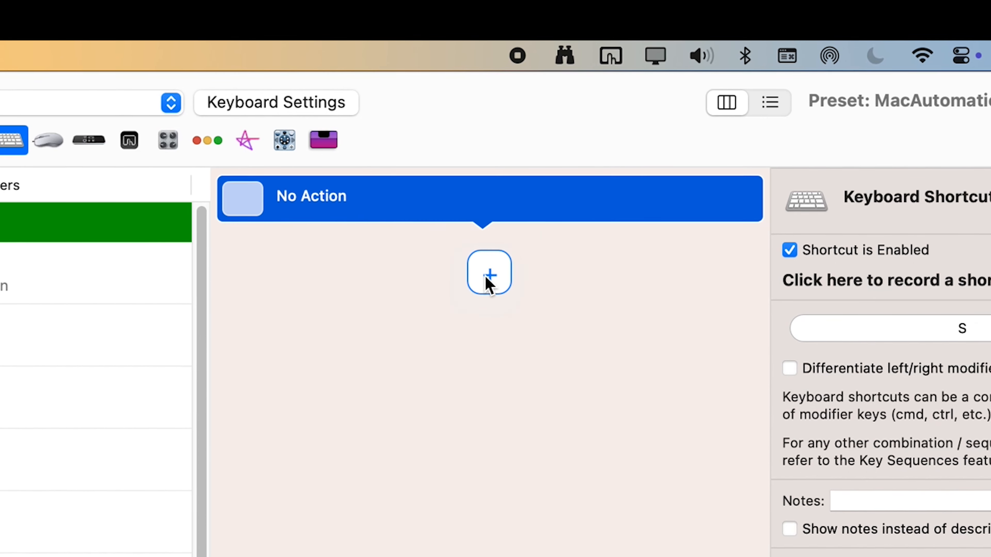
{"action": "left_click", "coordinate": [487, 277]}
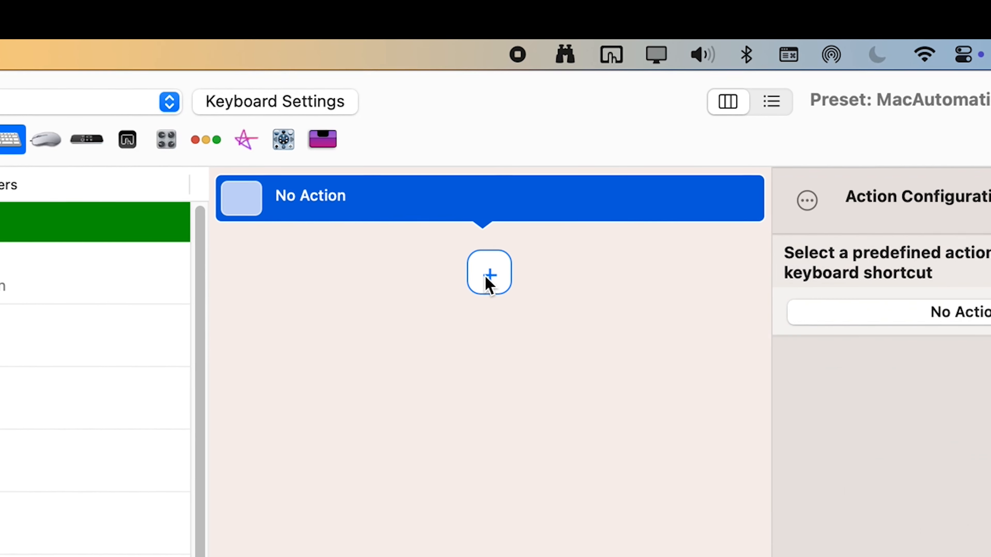
{"action": "left_click", "coordinate": [826, 359]}
{"action": "type", "text": "trigg"}
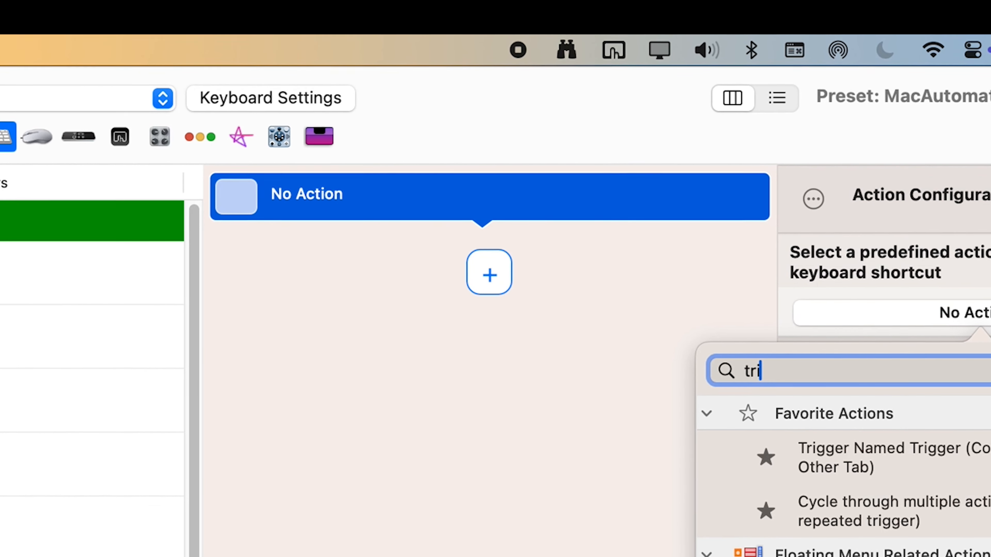
{"action": "left_click", "coordinate": [850, 470]}
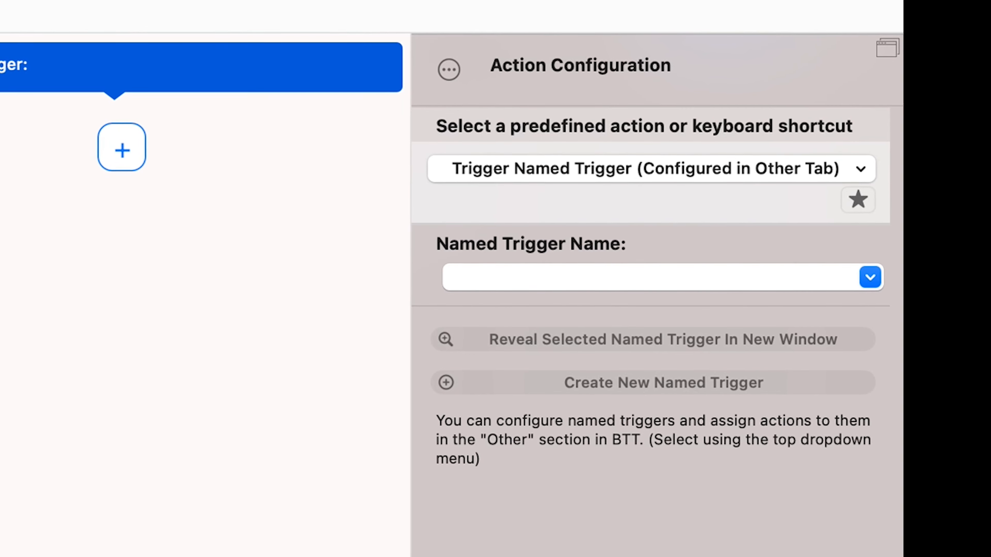
{"action": "left_click", "coordinate": [886, 396]}
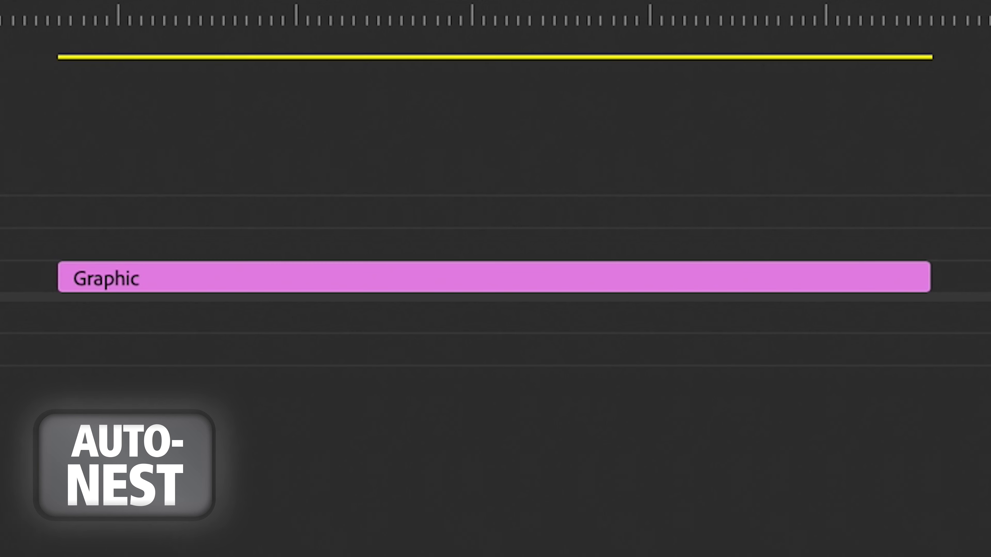
Switch to Premiere Pro, select the Graphic clip in the timeline and run the Auto-Nest shortcut on it.
{"action": "left_click", "coordinate": [492, 275]}
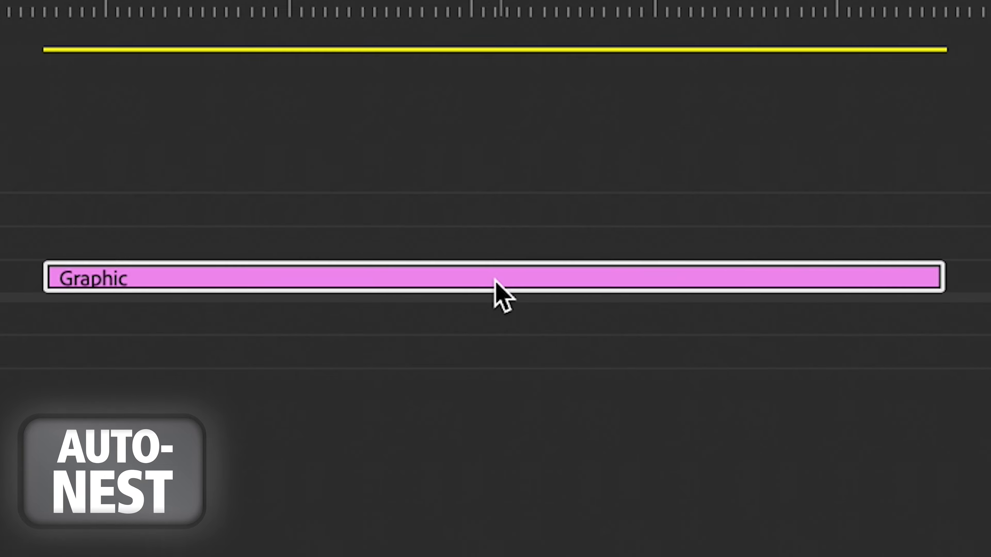
{"action": "key", "text": "super+shift+n"}
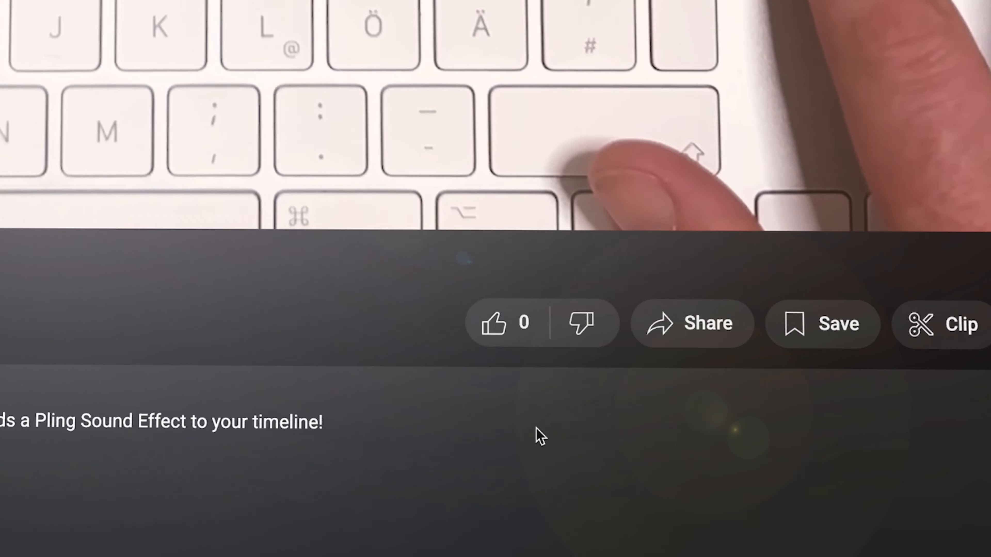
Switch to YouTube, like the video and subscribe to the Mac automation channel.
{"action": "left_click", "coordinate": [493, 324]}
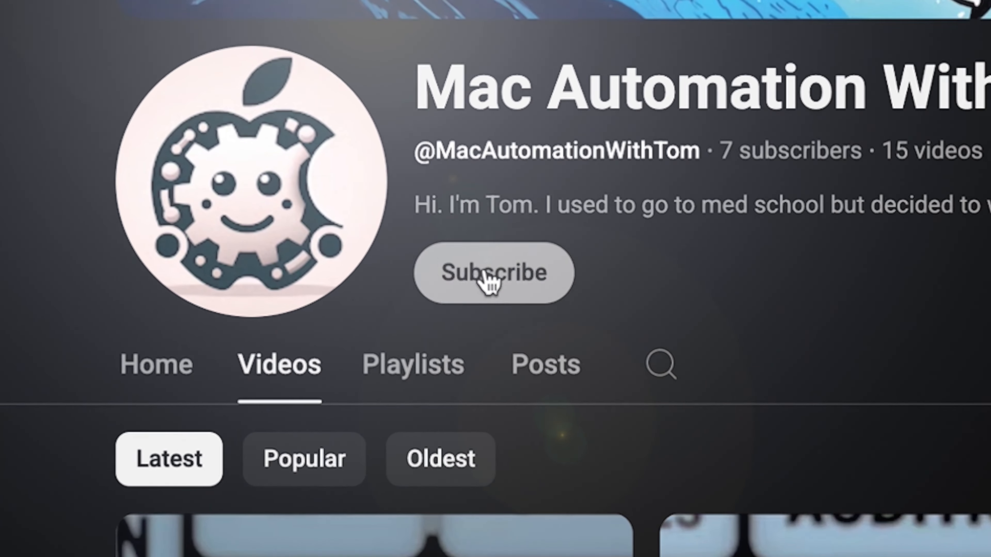
{"action": "left_click", "coordinate": [485, 275]}
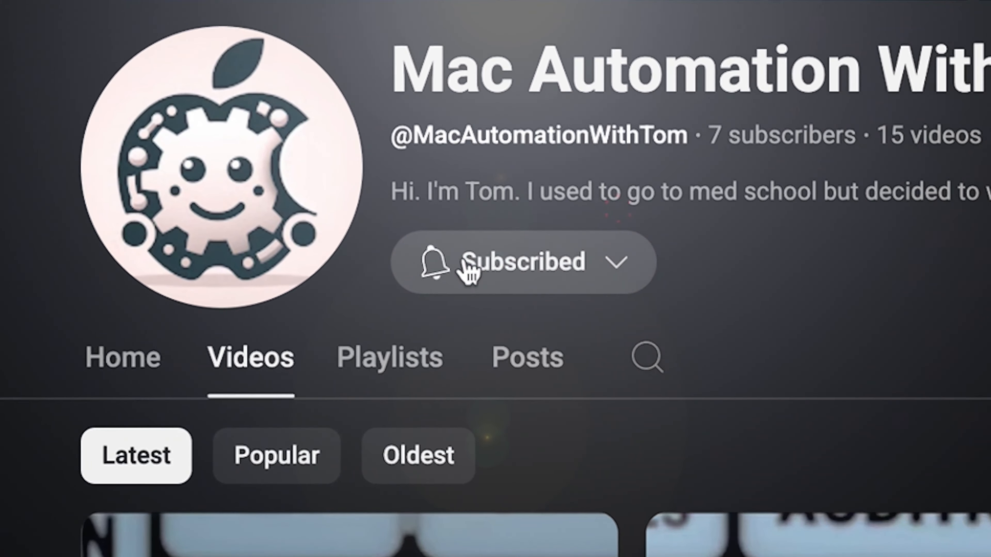